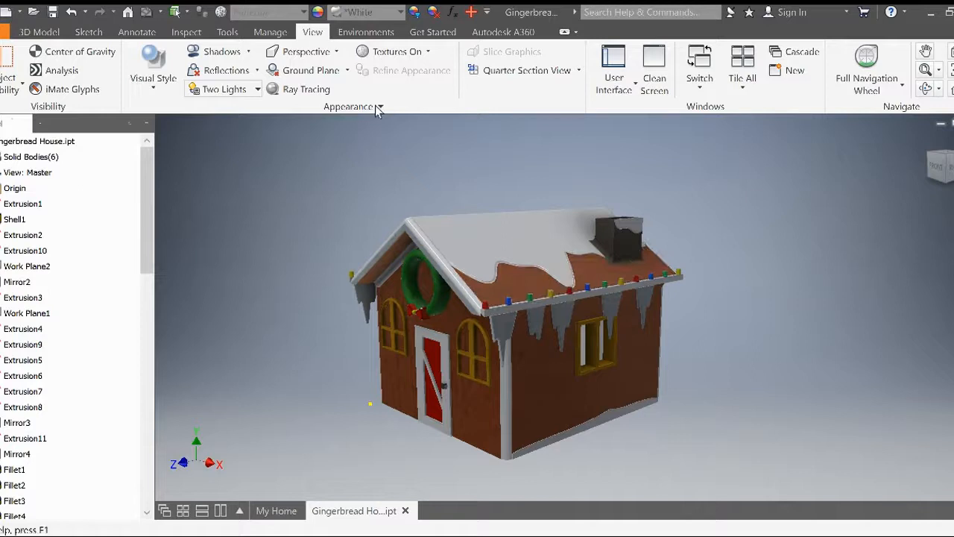
Enter the Inventor Studio environment and start a new local light of the Spot type.
{"action": "left_click", "coordinate": [366, 34]}
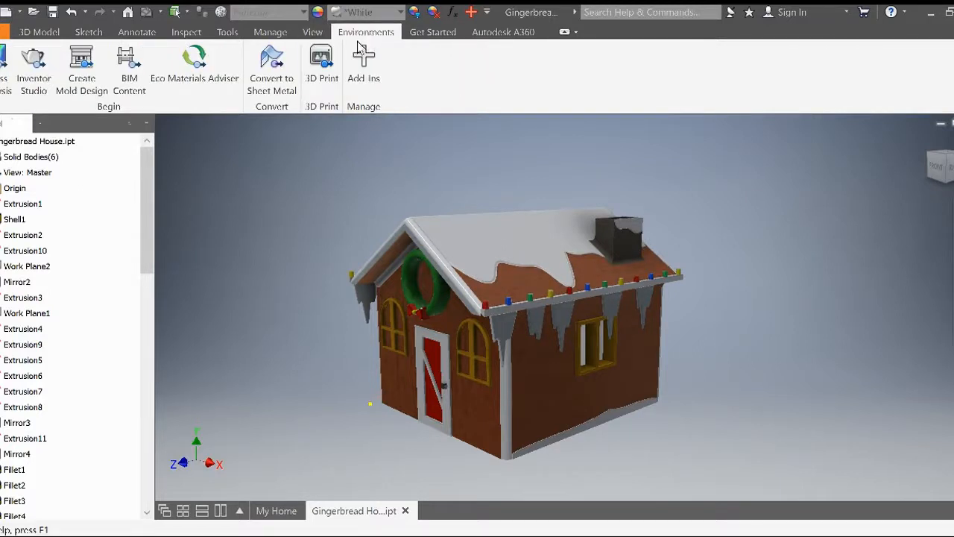
{"action": "left_click", "coordinate": [37, 71]}
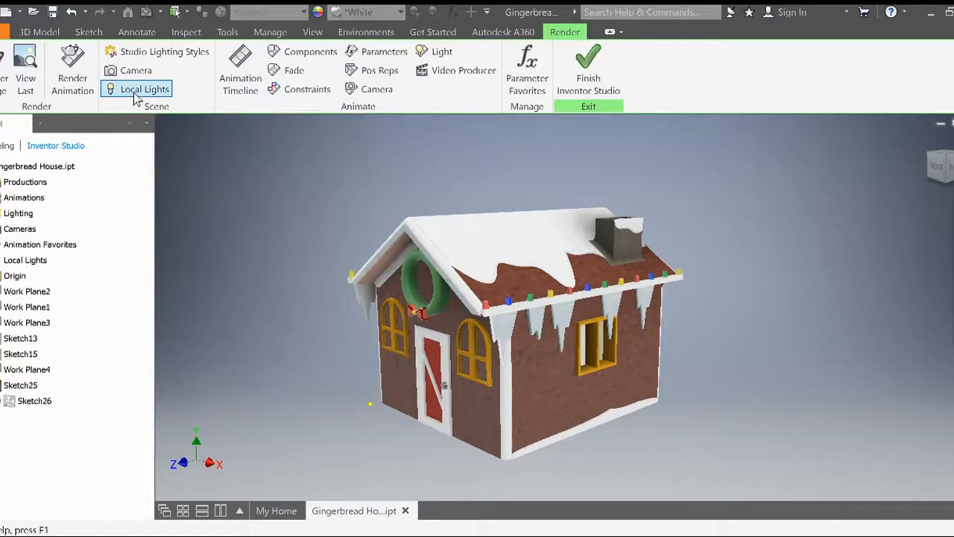
{"action": "left_click", "coordinate": [136, 94]}
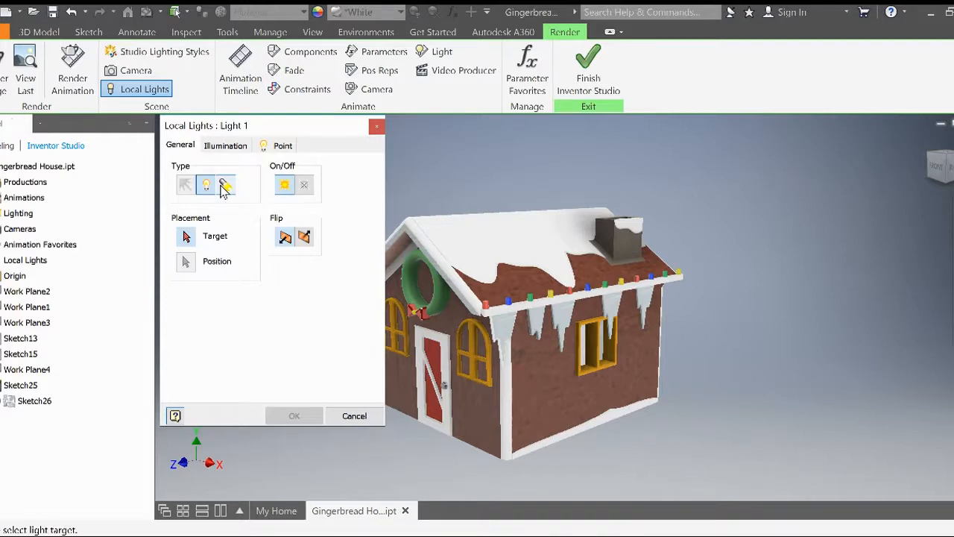
{"action": "left_click", "coordinate": [227, 186]}
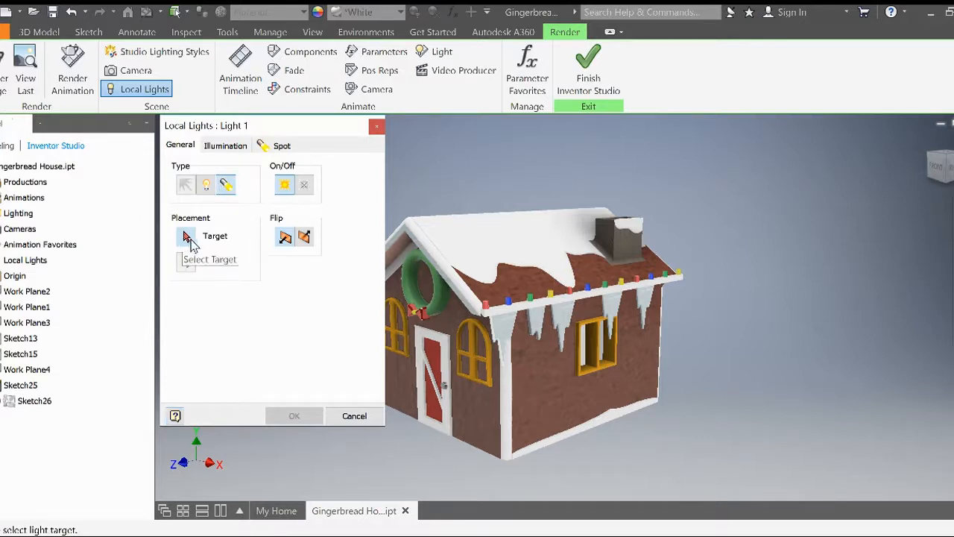
Target the spotlight at the underside of the side window's frame, at a height of about 1.06 in.
{"action": "middle_click_drag", "start_coordinate": [690, 425], "coordinate": [686, 388], "text": "shift"}
{"action": "scroll", "coordinate": [589, 243], "scroll_direction": "up", "scroll_amount": 4}
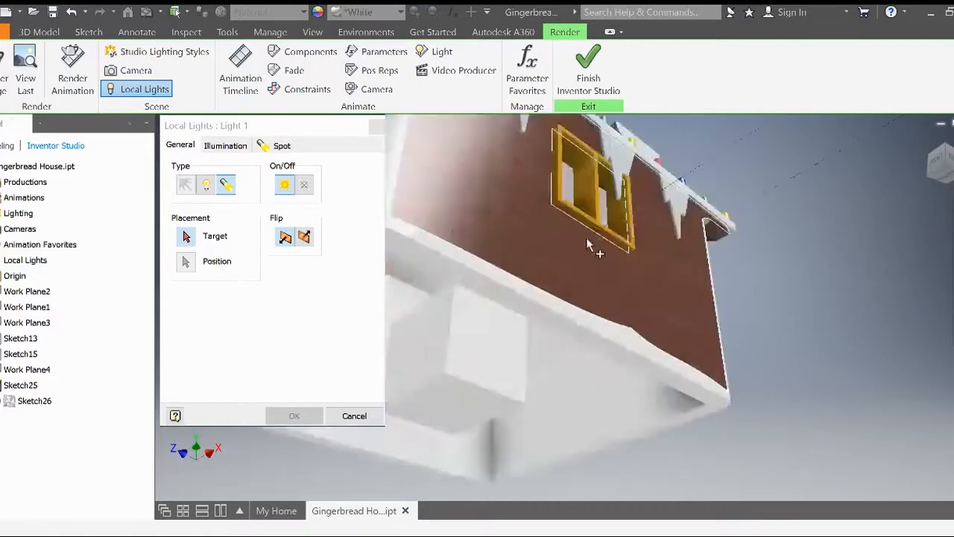
{"action": "scroll", "coordinate": [585, 240], "scroll_direction": "up", "scroll_amount": 2}
{"action": "scroll", "coordinate": [594, 228], "scroll_direction": "up", "scroll_amount": 2}
{"action": "left_click", "coordinate": [606, 214]}
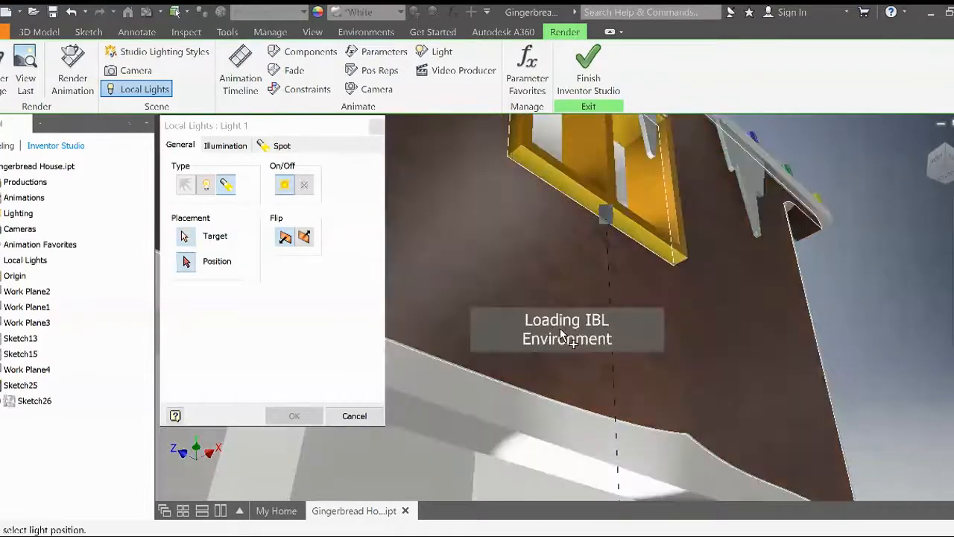
Position the spotlight straight below its target, under the house's side wall, at a height of about -0.98 in.
{"action": "scroll", "coordinate": [726, 287], "scroll_direction": "down", "scroll_amount": 6}
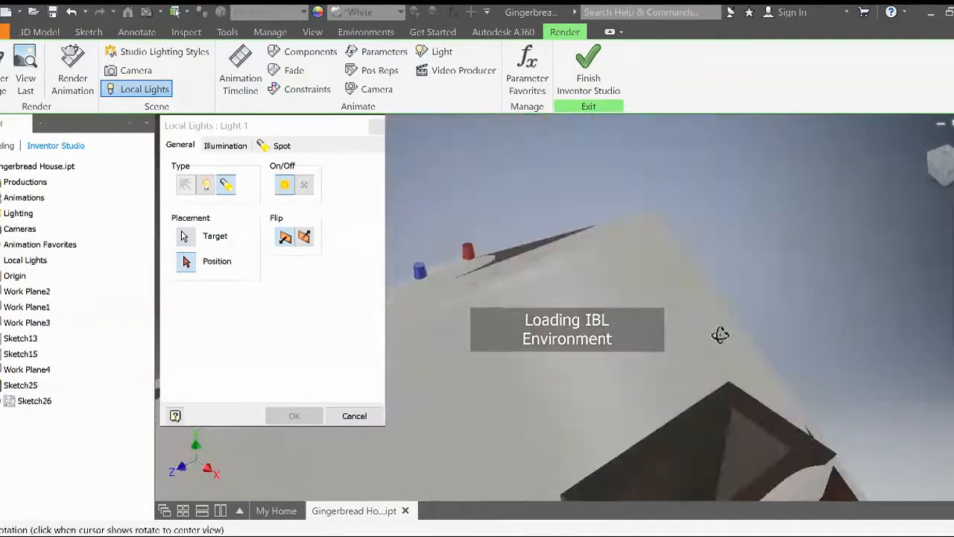
{"action": "middle_click_drag", "start_coordinate": [720, 375], "coordinate": [677, 260]}
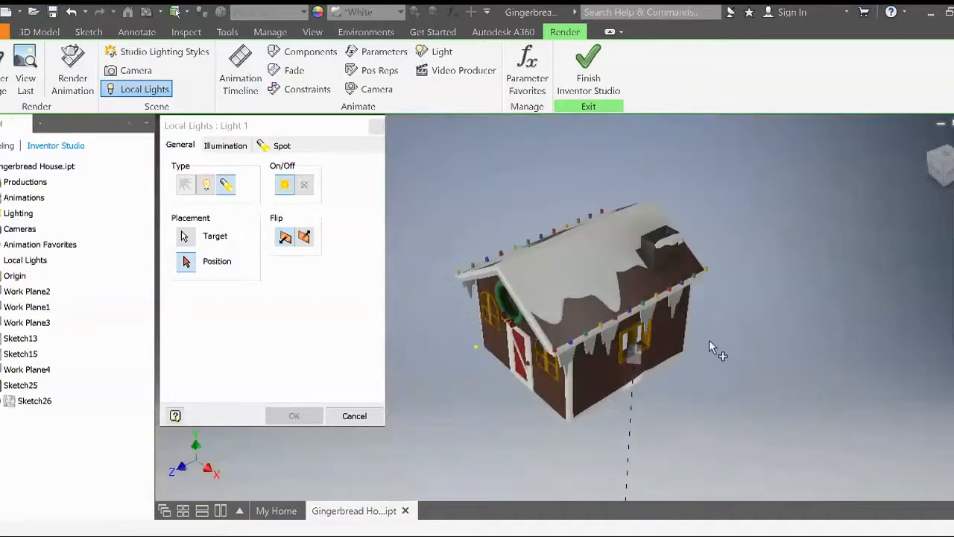
{"action": "mouse_move", "coordinate": [691, 406]}
{"action": "middle_mouse_down", "text": "shift"}
{"action": "mouse_move", "coordinate": [684, 377]}
{"action": "mouse_move", "coordinate": [688, 394]}
{"action": "middle_mouse_up", "text": "shift"}
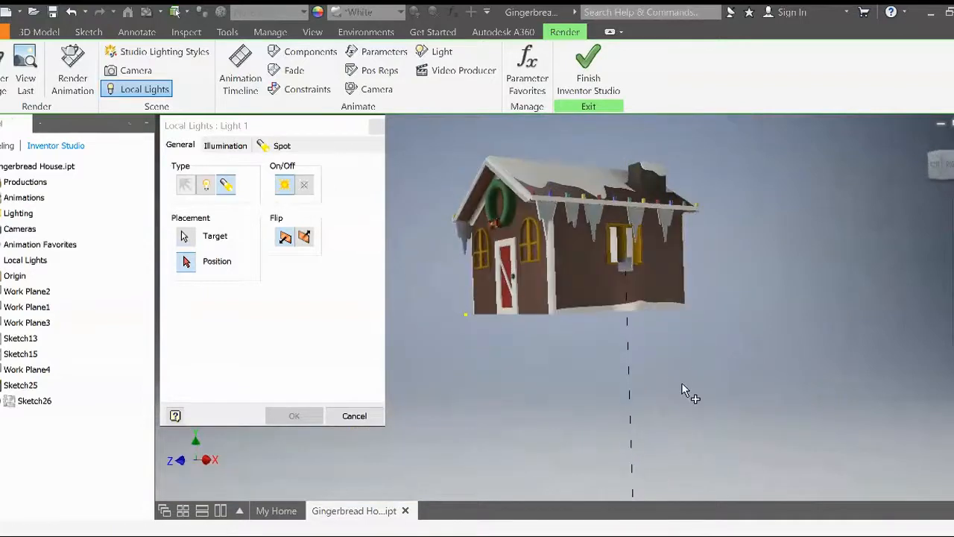
{"action": "left_click", "coordinate": [629, 347]}
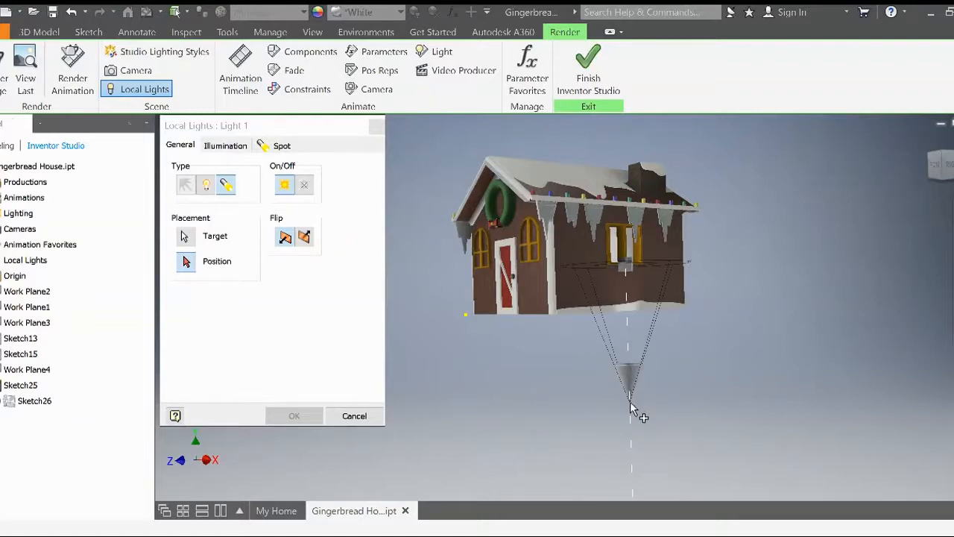
{"action": "left_click", "coordinate": [630, 360]}
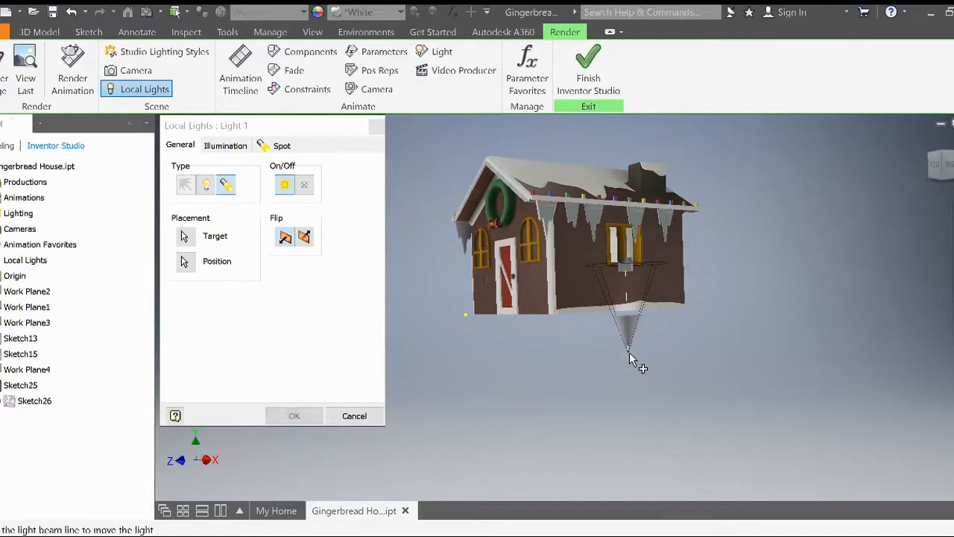
Set the spotlight's illumination intensity to 86%.
{"action": "mouse_move", "coordinate": [806, 351]}
{"action": "middle_mouse_down", "text": "shift"}
{"action": "mouse_move", "coordinate": [795, 345]}
{"action": "mouse_move", "coordinate": [796, 355]}
{"action": "middle_mouse_up", "text": "shift"}
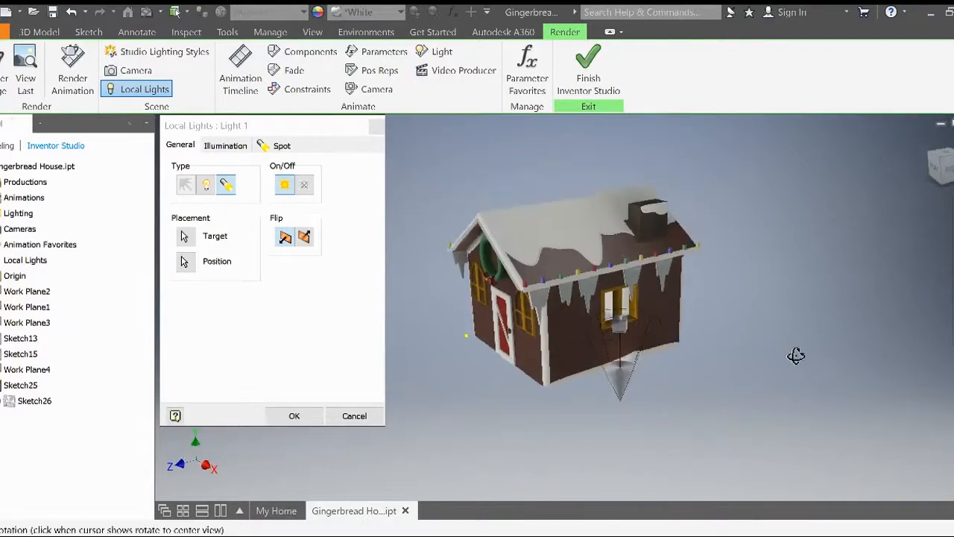
{"action": "left_click", "coordinate": [228, 149]}
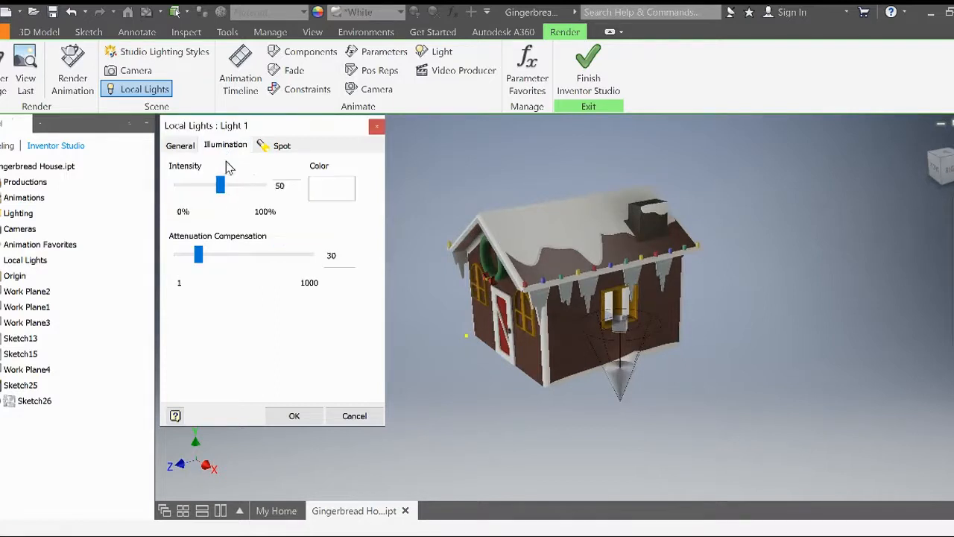
{"action": "left_click_drag", "start_coordinate": [220, 186], "coordinate": [250, 188]}
Set the spotlight's illumination color to yellow.
{"action": "left_click", "coordinate": [331, 197]}
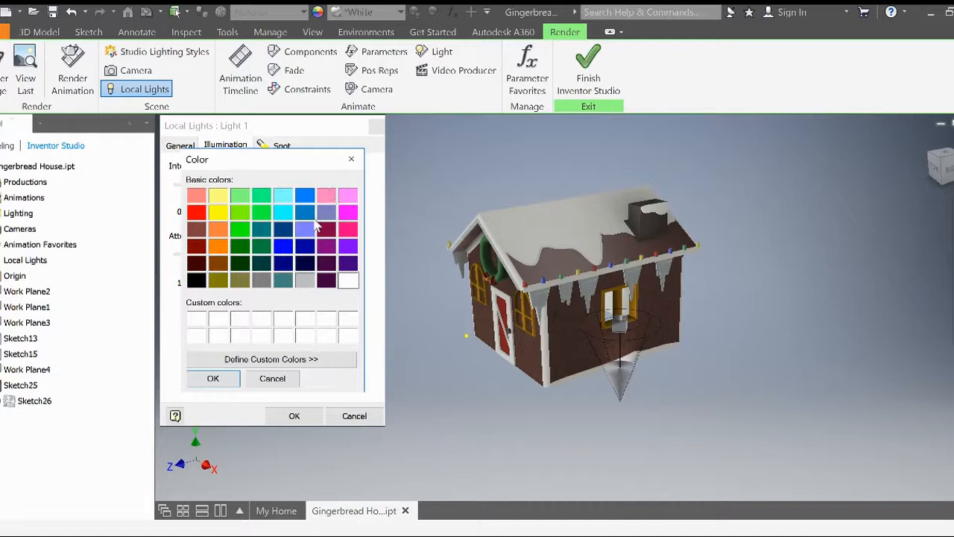
{"action": "left_click", "coordinate": [224, 211]}
{"action": "left_click", "coordinate": [212, 378]}
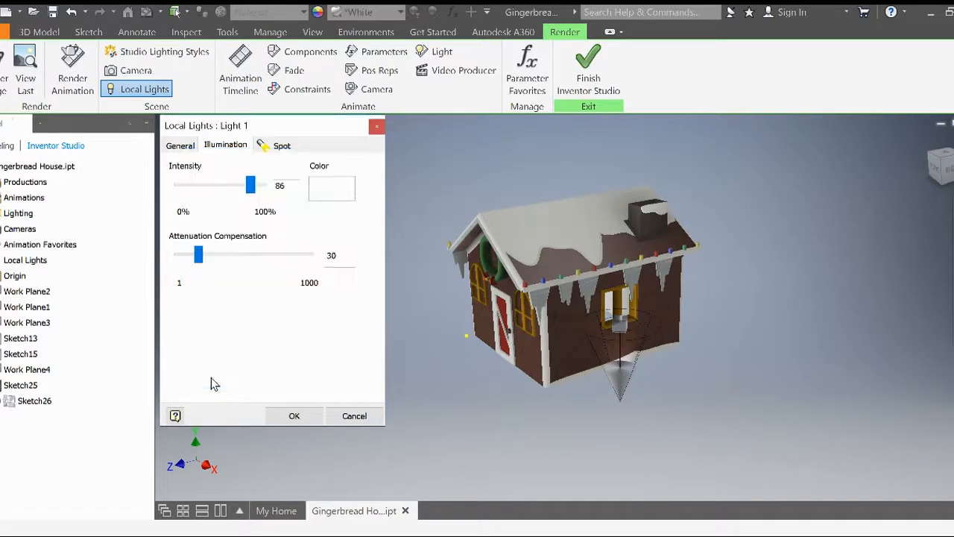
Change the spotlight's color to bright pink and raise its attenuation compensation to 76.
{"action": "left_click", "coordinate": [332, 188]}
{"action": "left_click", "coordinate": [348, 230]}
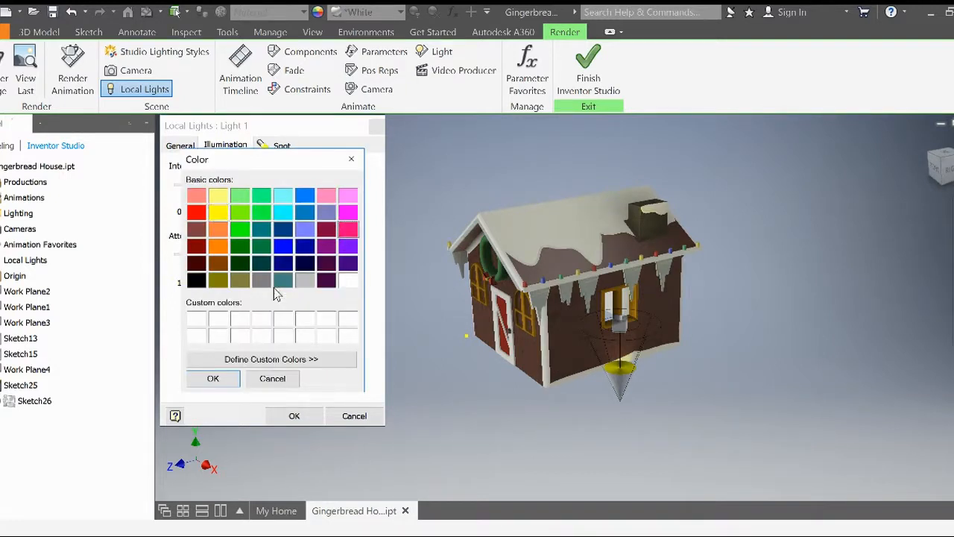
{"action": "left_click", "coordinate": [215, 380]}
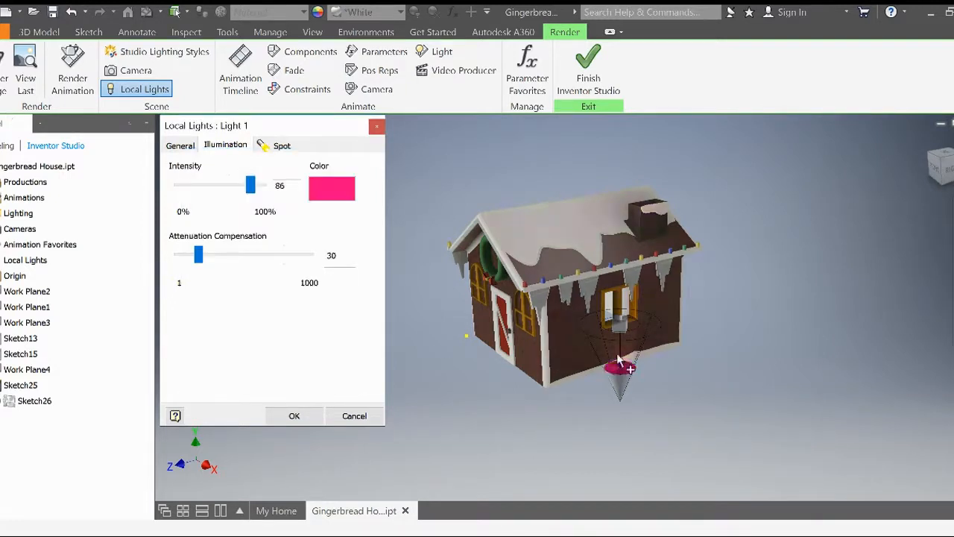
{"action": "left_click_drag", "start_coordinate": [198, 256], "coordinate": [231, 258]}
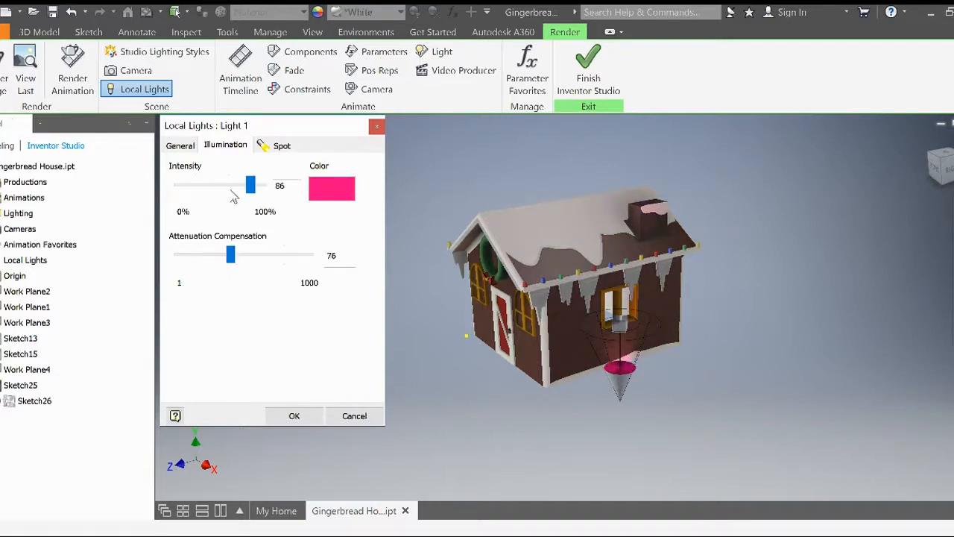
Set the spotlight's hotspot to 30 degrees and its falloff to 70 degrees, and accept the light.
{"action": "left_click", "coordinate": [267, 149]}
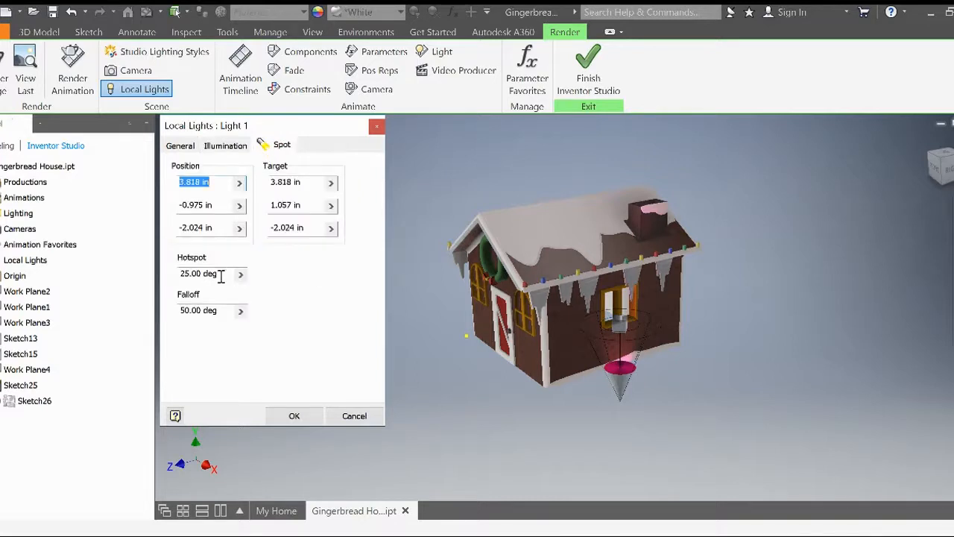
{"action": "left_click_drag", "start_coordinate": [221, 275], "coordinate": [170, 278]}
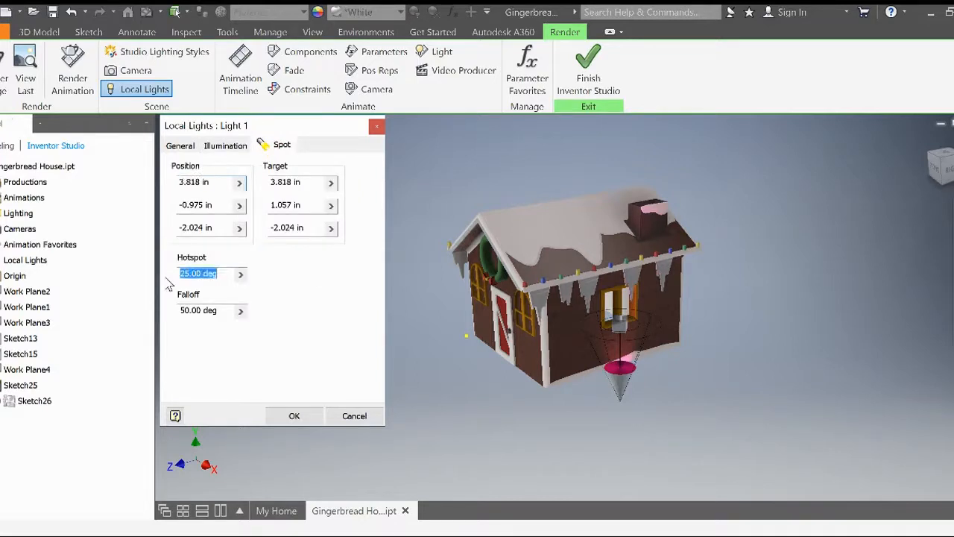
{"action": "left_click", "coordinate": [220, 312]}
{"action": "left_click_drag", "start_coordinate": [187, 313], "coordinate": [174, 309]}
{"action": "type", "text": "90"}
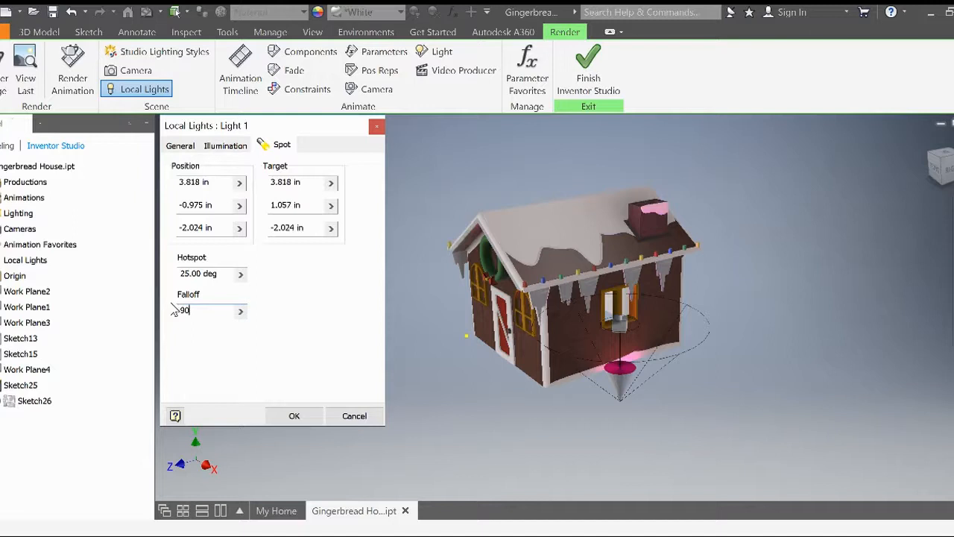
{"action": "left_click_drag", "start_coordinate": [216, 273], "coordinate": [174, 279]}
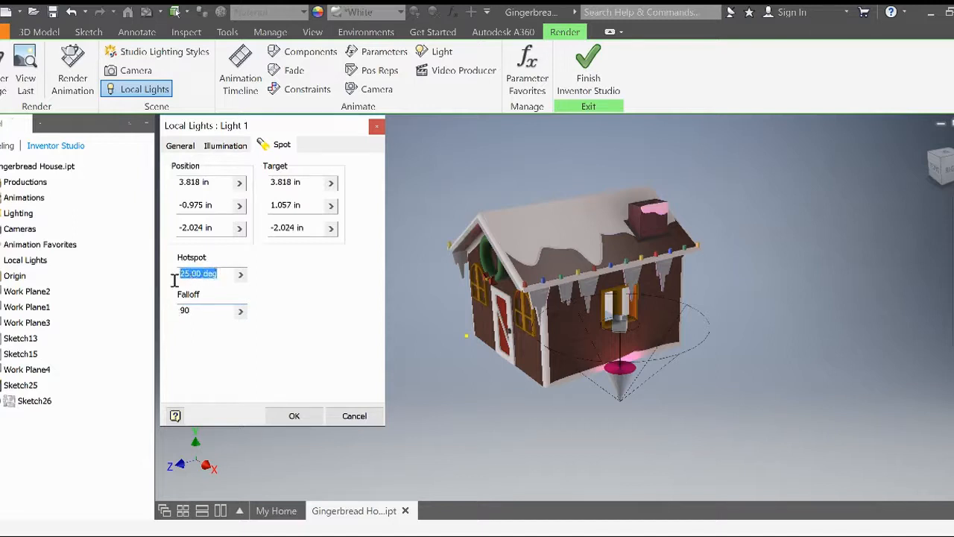
{"action": "type", "text": "50"}
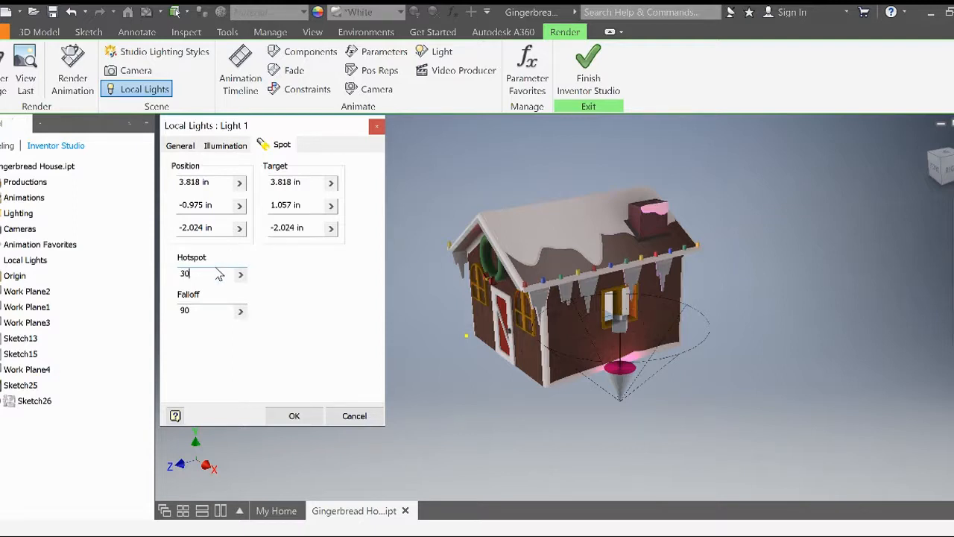
{"action": "double_click", "coordinate": [202, 310]}
{"action": "type", "text": "70"}
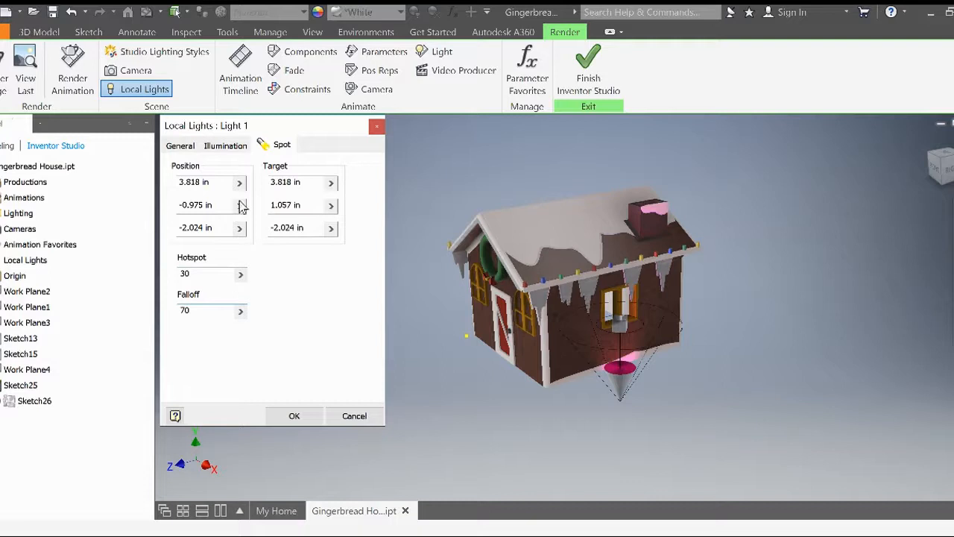
{"action": "left_click", "coordinate": [297, 422]}
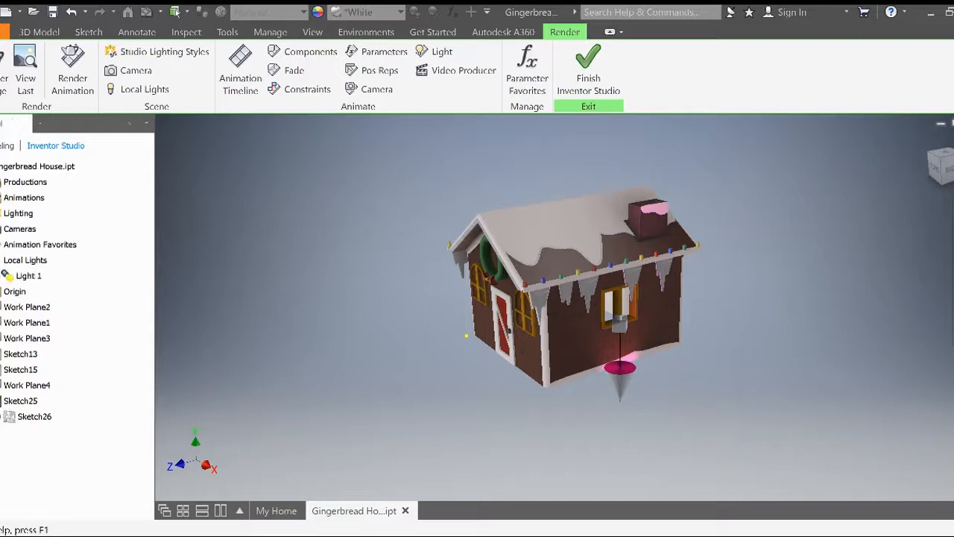
Hide the symbol of Light 1 and inspect its pink glow on the side wall.
{"action": "right_click", "coordinate": [32, 283]}
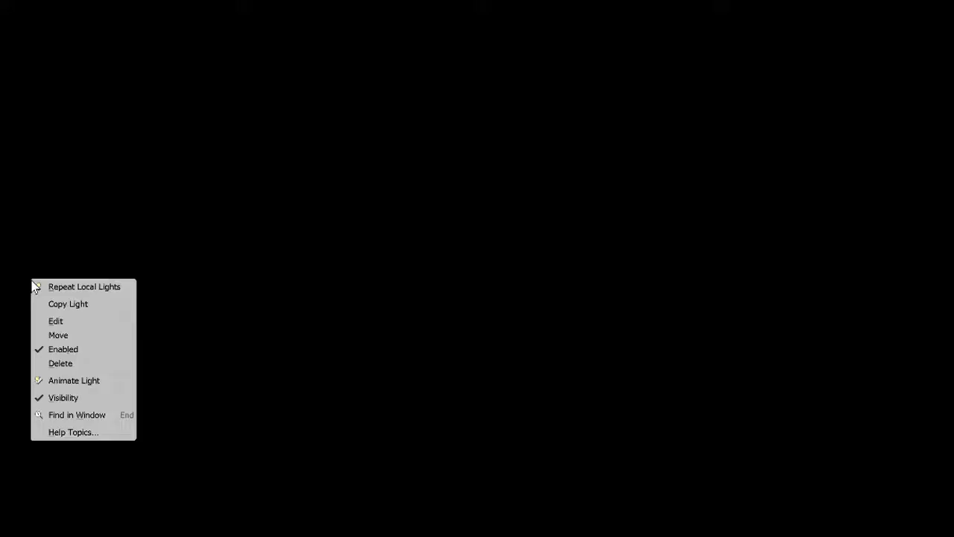
{"action": "left_click", "coordinate": [67, 398]}
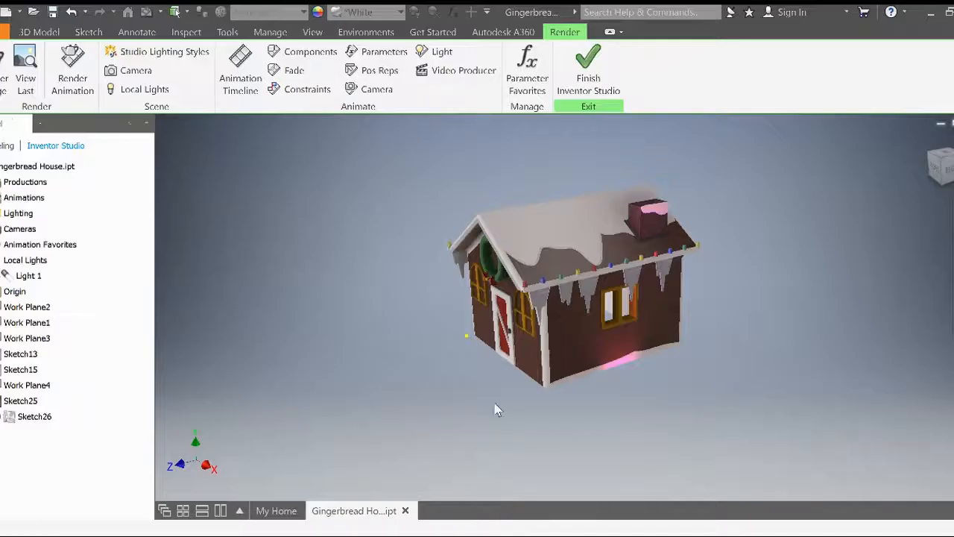
{"action": "mouse_move", "coordinate": [676, 390]}
{"action": "middle_mouse_down", "text": "shift"}
{"action": "mouse_move", "coordinate": [683, 393]}
{"action": "mouse_move", "coordinate": [684, 378]}
{"action": "mouse_move", "coordinate": [679, 393]}
{"action": "middle_mouse_up", "text": "shift"}
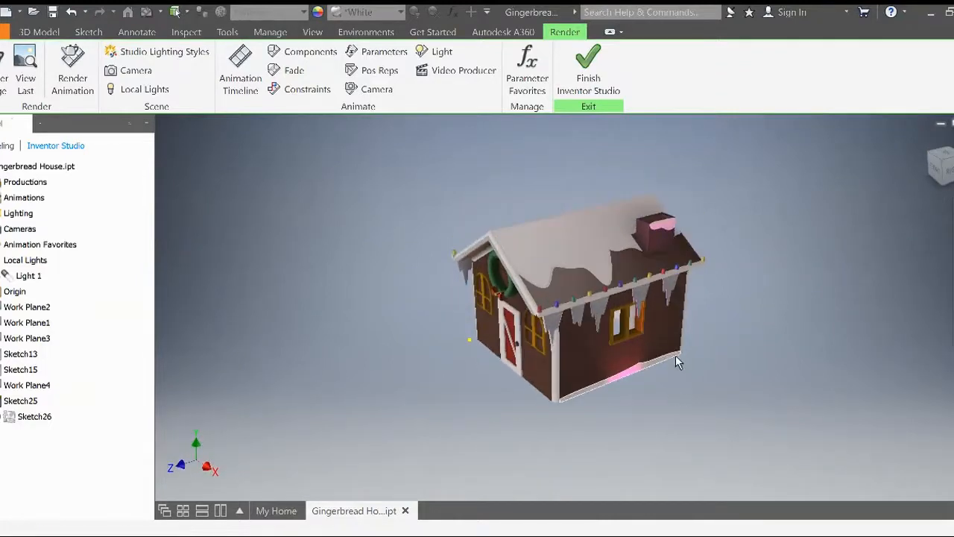
{"action": "scroll", "coordinate": [642, 366], "scroll_direction": "up", "scroll_amount": 3}
{"action": "scroll", "coordinate": [633, 373], "scroll_direction": "down", "scroll_amount": 4}
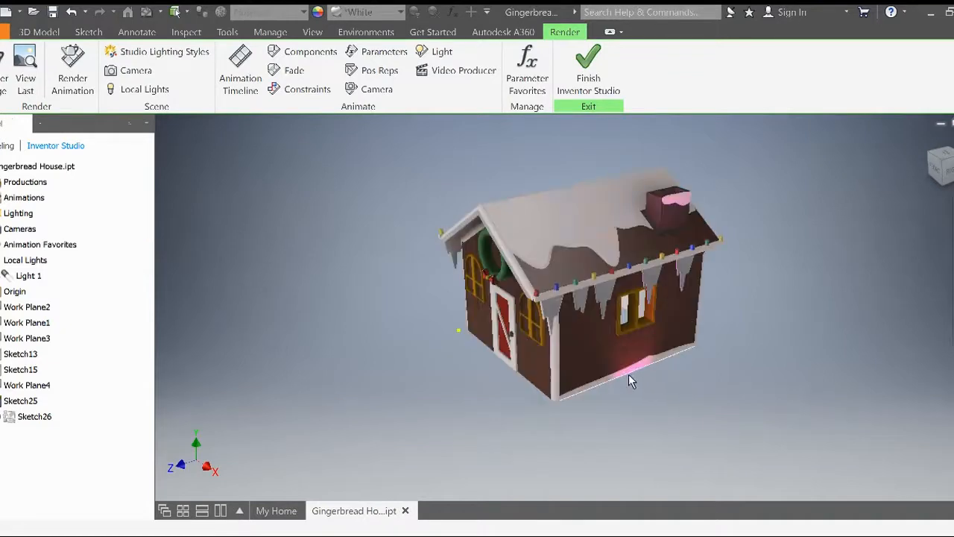
{"action": "scroll", "coordinate": [644, 374], "scroll_direction": "down", "scroll_amount": 2}
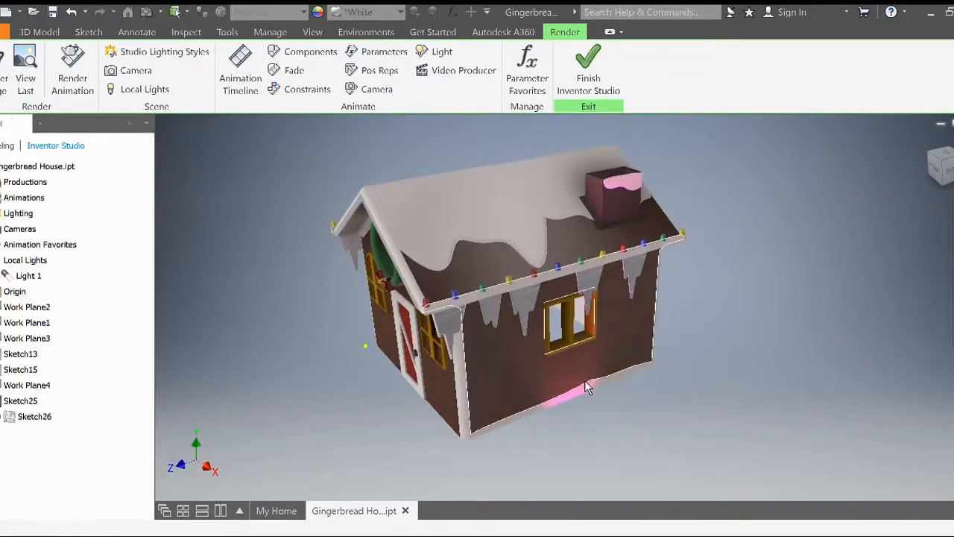
Start a second local light of the Point type, targeted at the green bulb above the side window and positioned close to that bulb.
{"action": "left_click", "coordinate": [142, 91]}
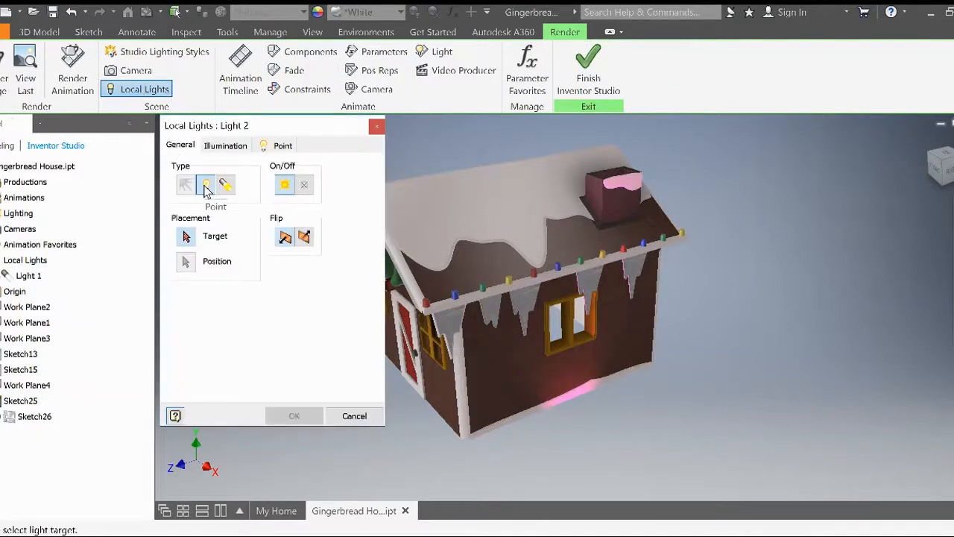
{"action": "left_click", "coordinate": [574, 276]}
{"action": "scroll", "coordinate": [575, 268], "scroll_direction": "up", "scroll_amount": 3}
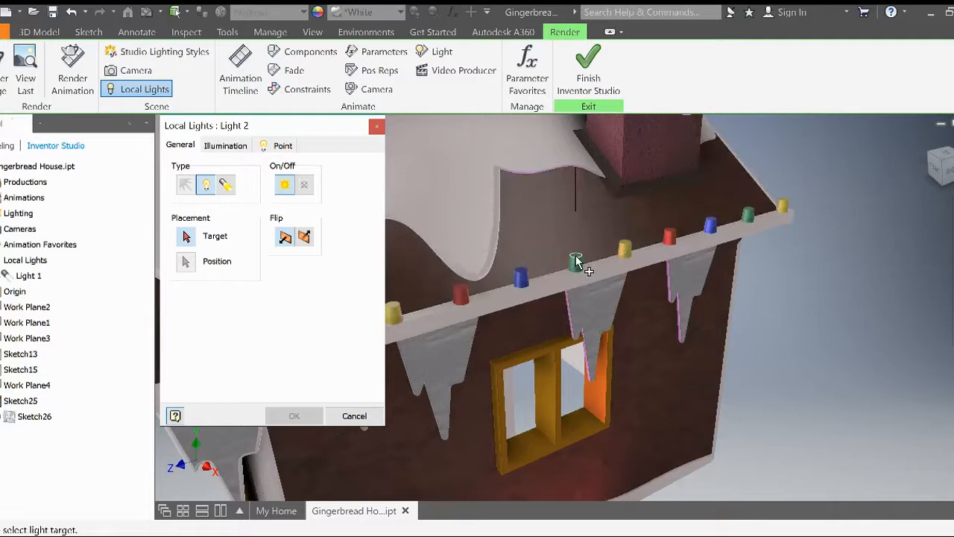
{"action": "left_click", "coordinate": [576, 263]}
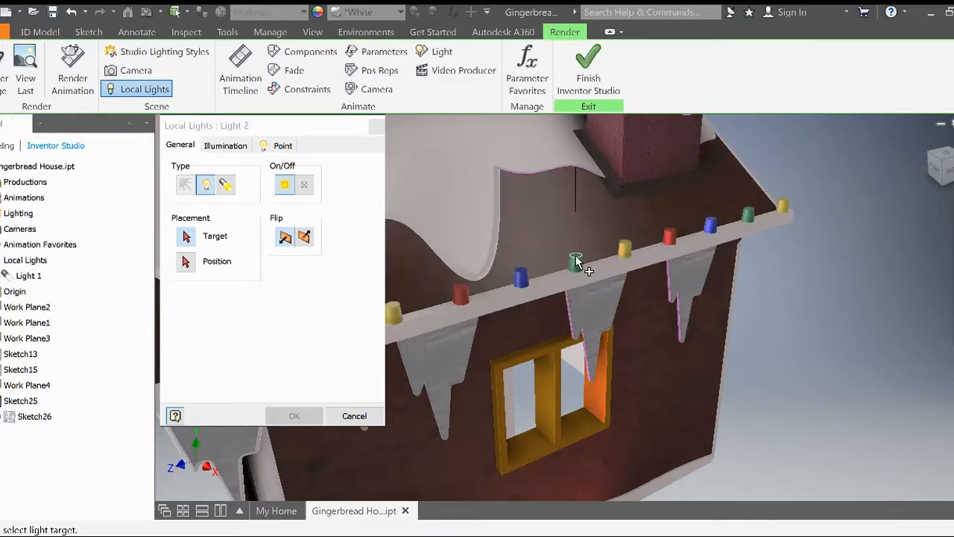
{"action": "left_click", "coordinate": [188, 262]}
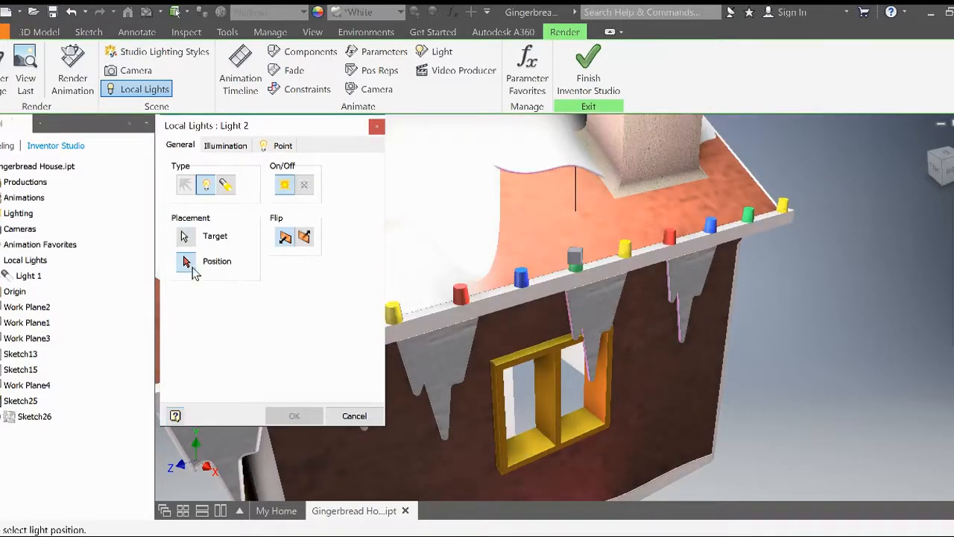
{"action": "left_click", "coordinate": [572, 277]}
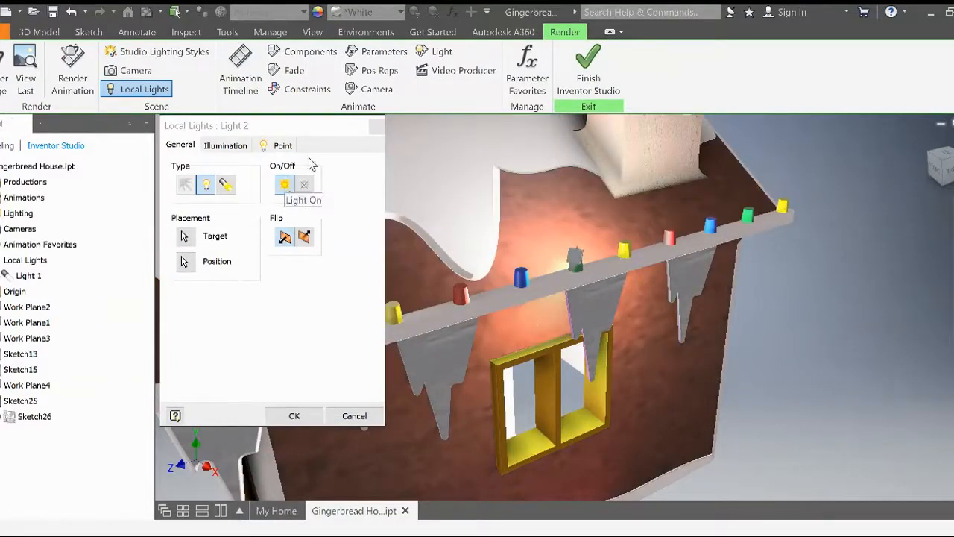
Lower the point light's intensity to 15 and its attenuation compensation to 16.
{"action": "left_click", "coordinate": [233, 146]}
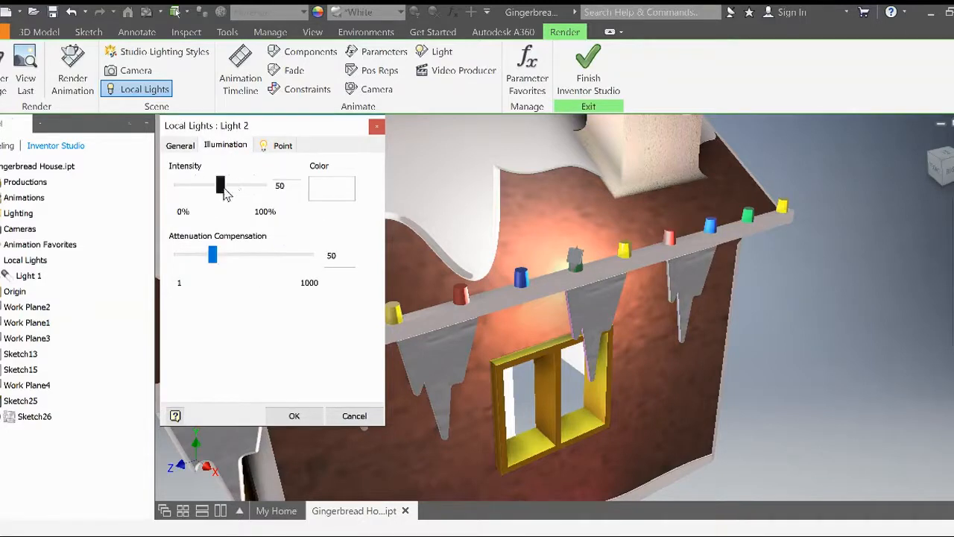
{"action": "left_click_drag", "start_coordinate": [225, 190], "coordinate": [186, 195]}
{"action": "left_click_drag", "start_coordinate": [189, 194], "coordinate": [189, 196]}
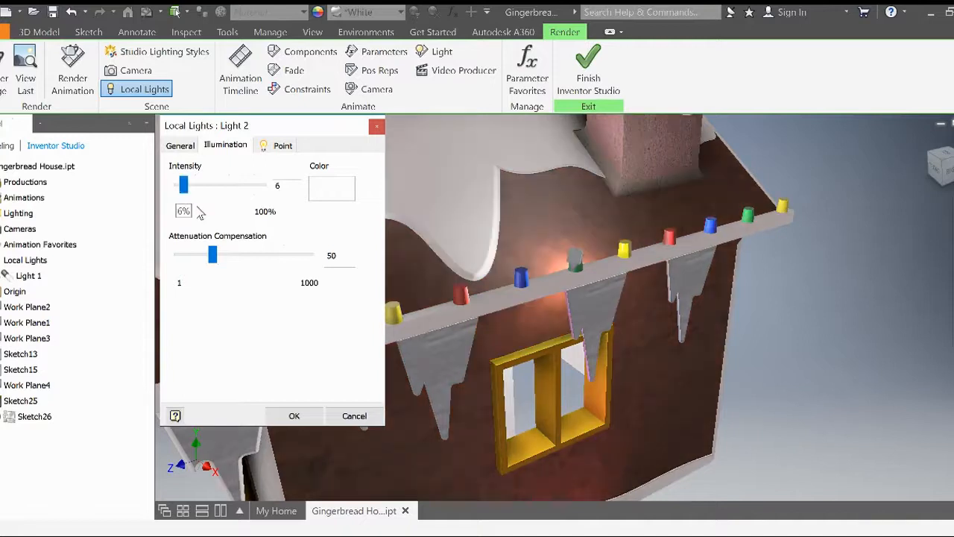
{"action": "left_click_drag", "start_coordinate": [213, 255], "coordinate": [189, 257]}
{"action": "left_click_drag", "start_coordinate": [188, 194], "coordinate": [196, 193]}
Change the point light's color to dark green.
{"action": "left_click", "coordinate": [330, 193]}
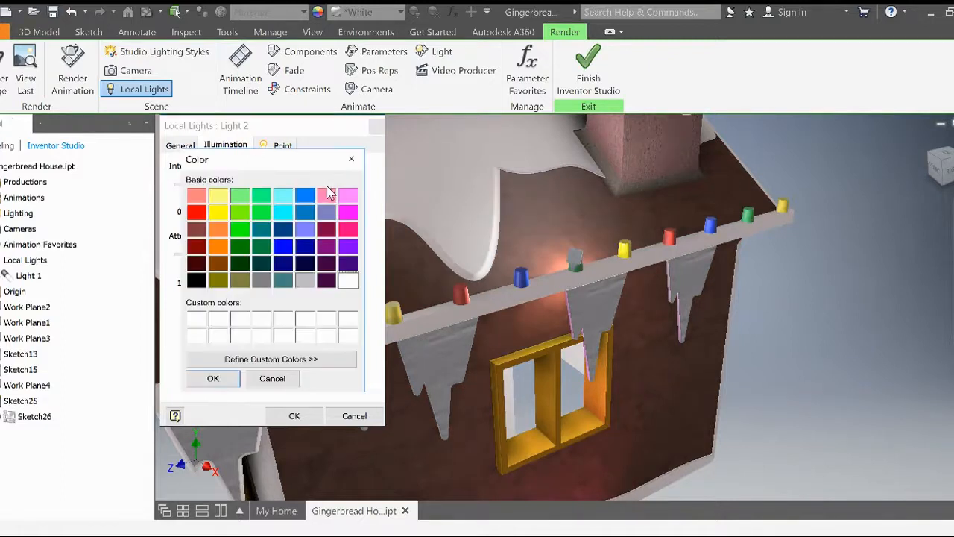
{"action": "left_click", "coordinate": [241, 247]}
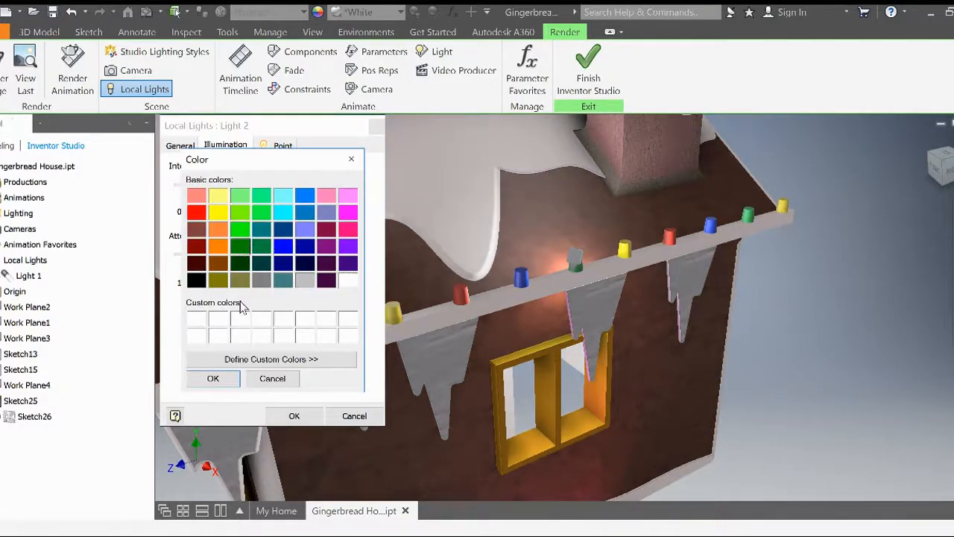
{"action": "left_click", "coordinate": [216, 379]}
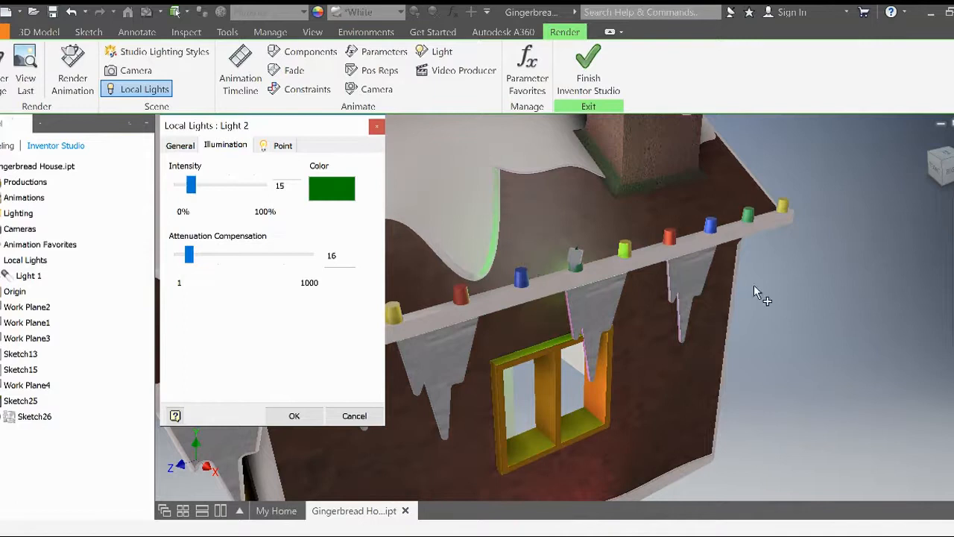
Reduce the green point light's intensity and attenuation compensation slightly further, and accept the light.
{"action": "middle_click_drag", "start_coordinate": [761, 284], "coordinate": [764, 295], "text": "shift"}
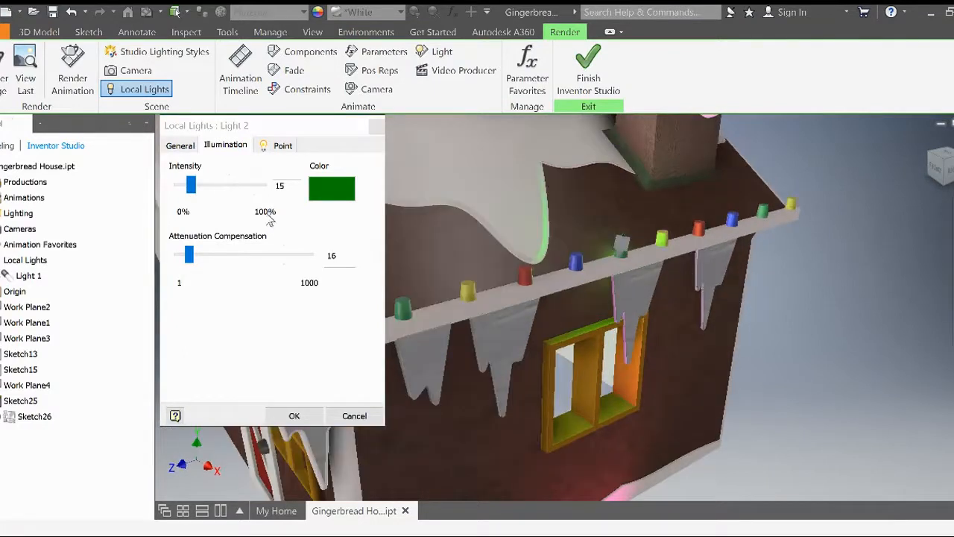
{"action": "left_click_drag", "start_coordinate": [192, 187], "coordinate": [185, 210]}
{"action": "mouse_move", "coordinate": [189, 255]}
{"action": "left_mouse_down"}
{"action": "mouse_move", "coordinate": [184, 269]}
{"action": "mouse_move", "coordinate": [184, 259]}
{"action": "left_mouse_up"}
{"action": "left_click", "coordinate": [292, 416]}
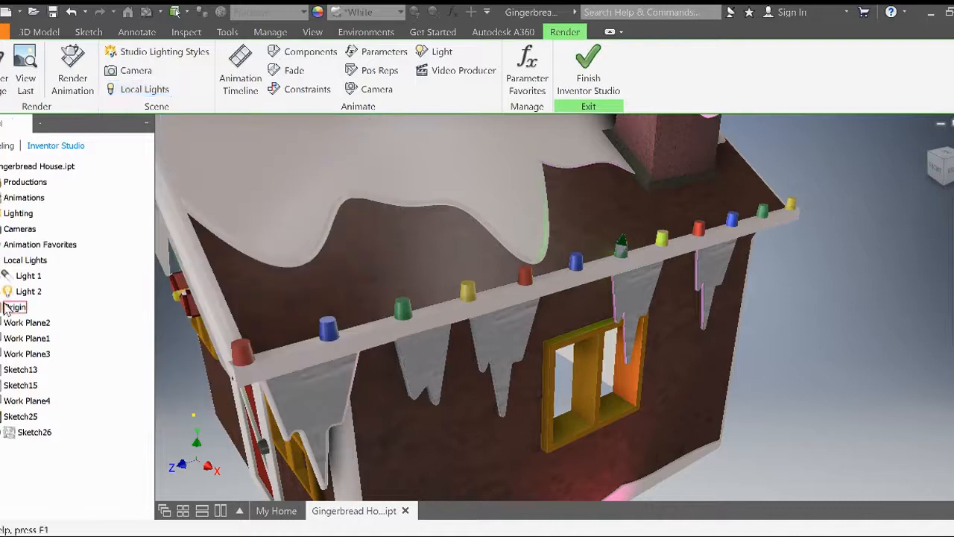
Hide the symbol of Light 2 and inspect its green glow around the bulb and roof icing.
{"action": "right_click", "coordinate": [24, 296]}
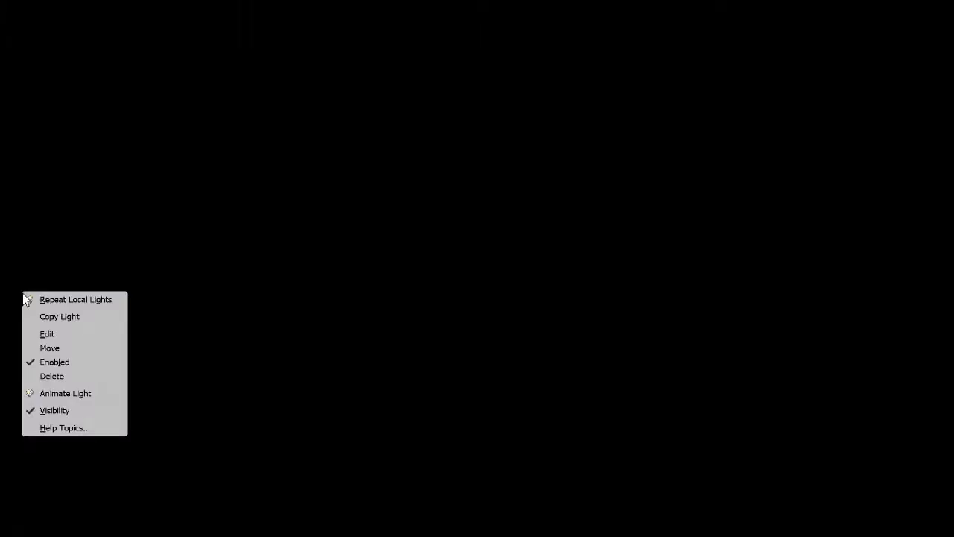
{"action": "left_click", "coordinate": [48, 409]}
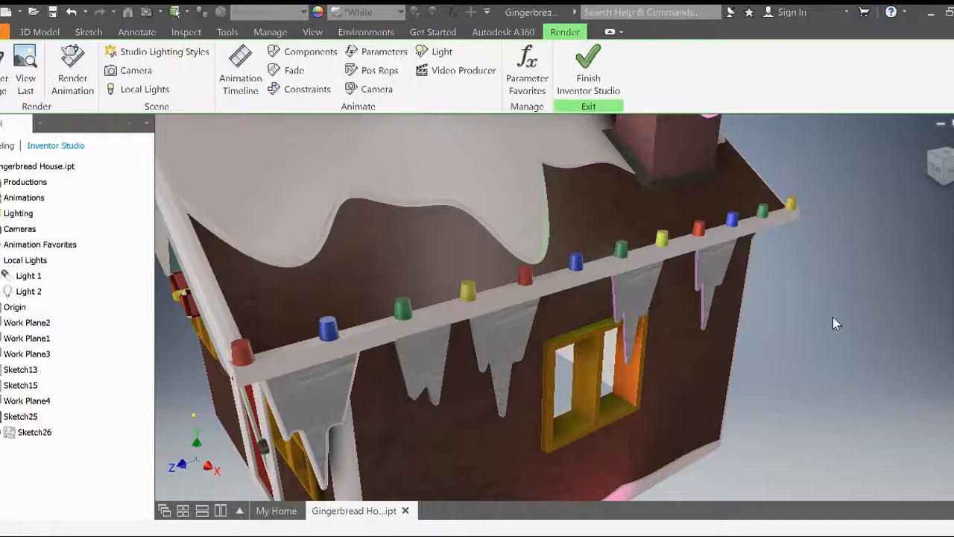
{"action": "middle_click_drag", "start_coordinate": [662, 270], "coordinate": [568, 229], "text": "shift"}
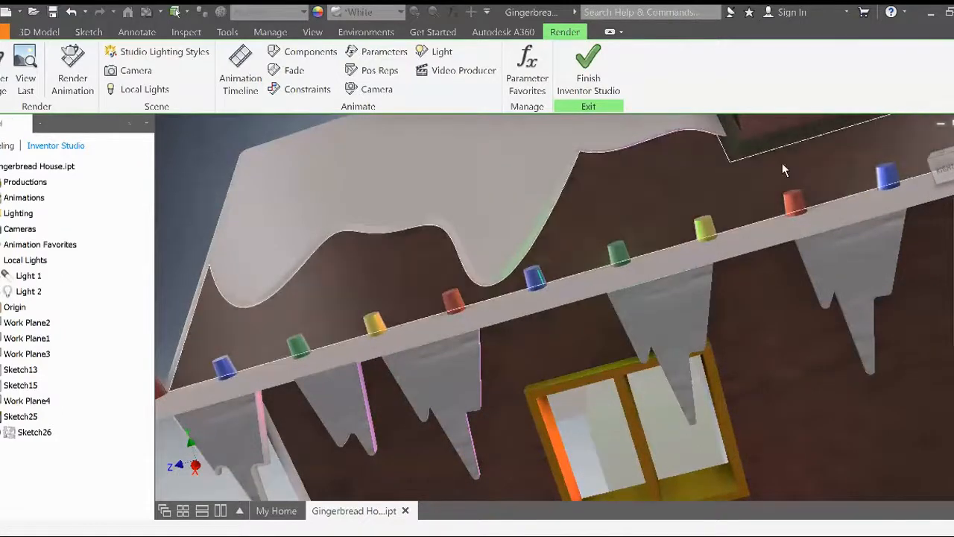
{"action": "middle_click_drag", "start_coordinate": [758, 162], "coordinate": [584, 221], "text": "shift"}
Show the whole house from its front corner and render a 1045 × 492 image with the current view and current lighting.
{"action": "left_click", "coordinate": [928, 138]}
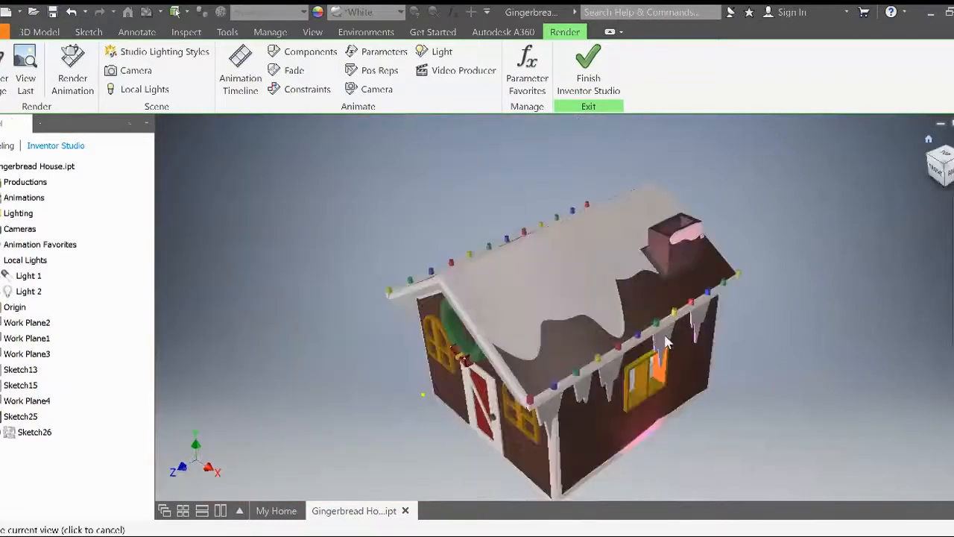
{"action": "middle_click_drag", "start_coordinate": [666, 343], "coordinate": [647, 421], "text": "shift"}
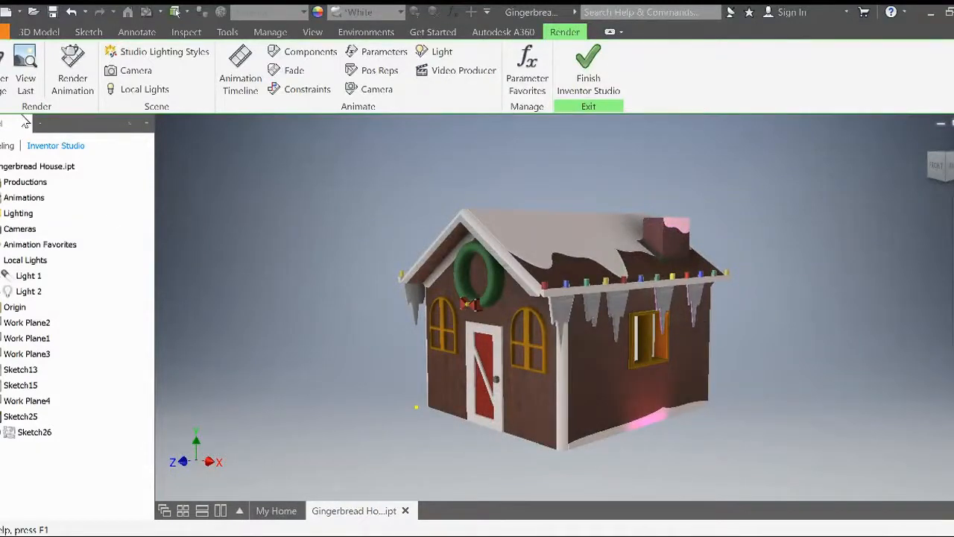
{"action": "middle_click_drag", "start_coordinate": [355, 260], "coordinate": [333, 265], "text": "shift"}
{"action": "left_click", "coordinate": [2, 79]}
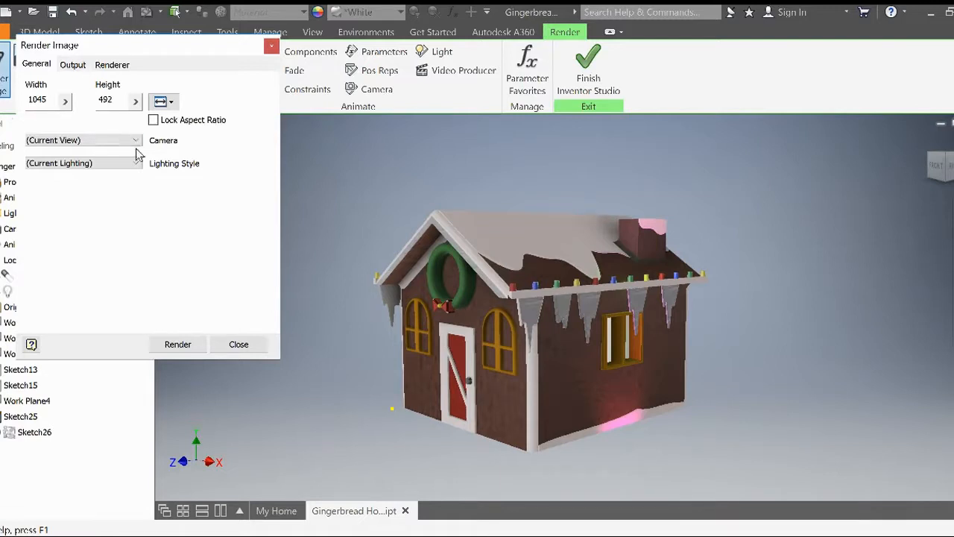
{"action": "left_click", "coordinate": [179, 347]}
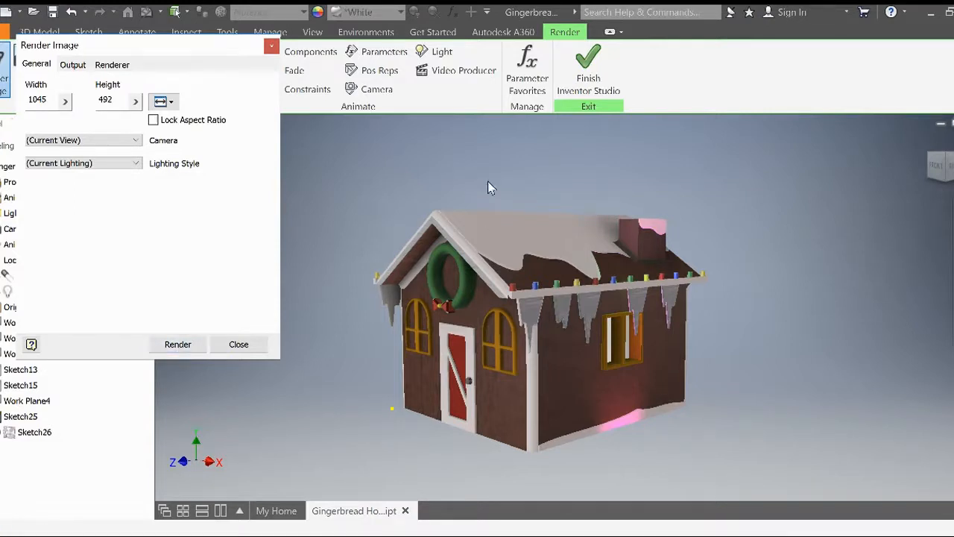